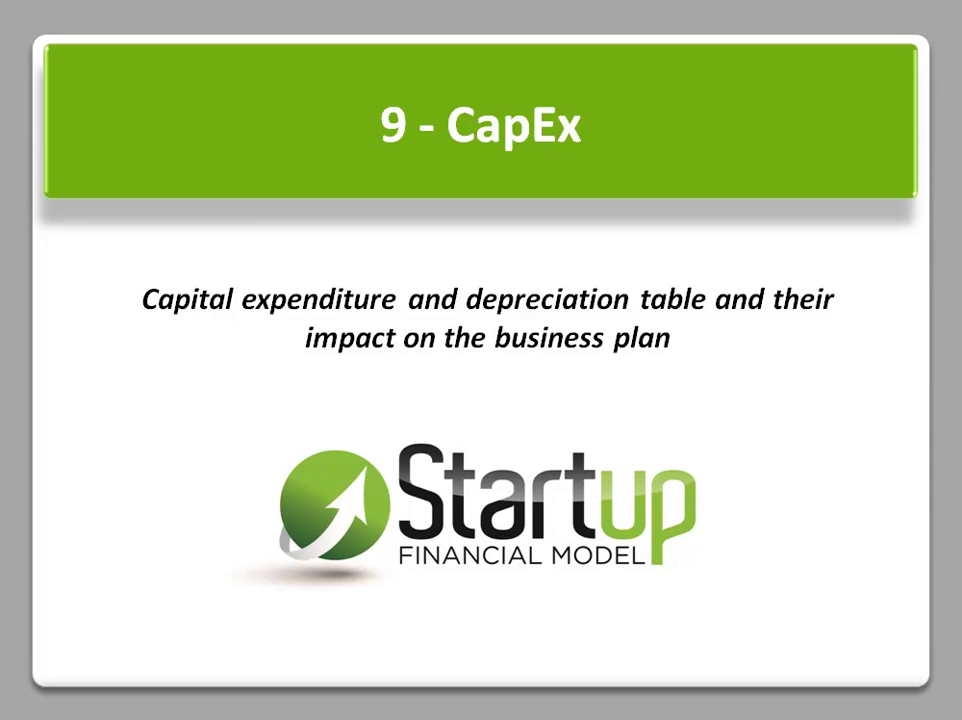
# Look down the CapEx and Depreciation Schedule through its kiosk asset rows and yearly depreciation columns.
pyautogui.press('Right')
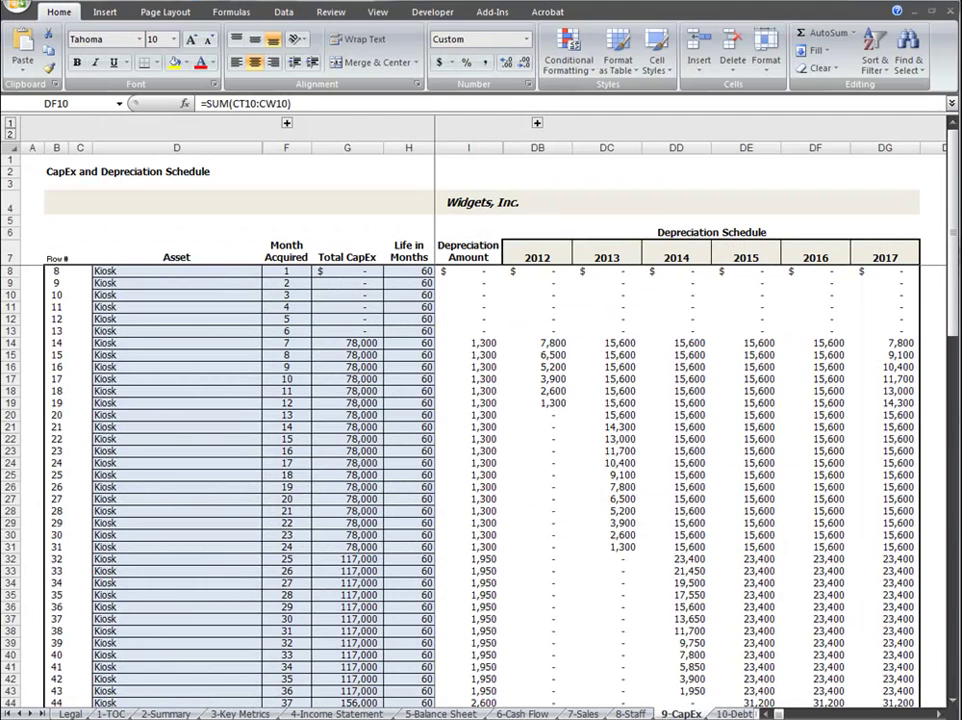
pyautogui.click(953, 701)
pyautogui.click(953, 701)
pyautogui.click(953, 701)
pyautogui.click(953, 701)
pyautogui.moveTo(952, 700); pyautogui.dragTo(952, 700)
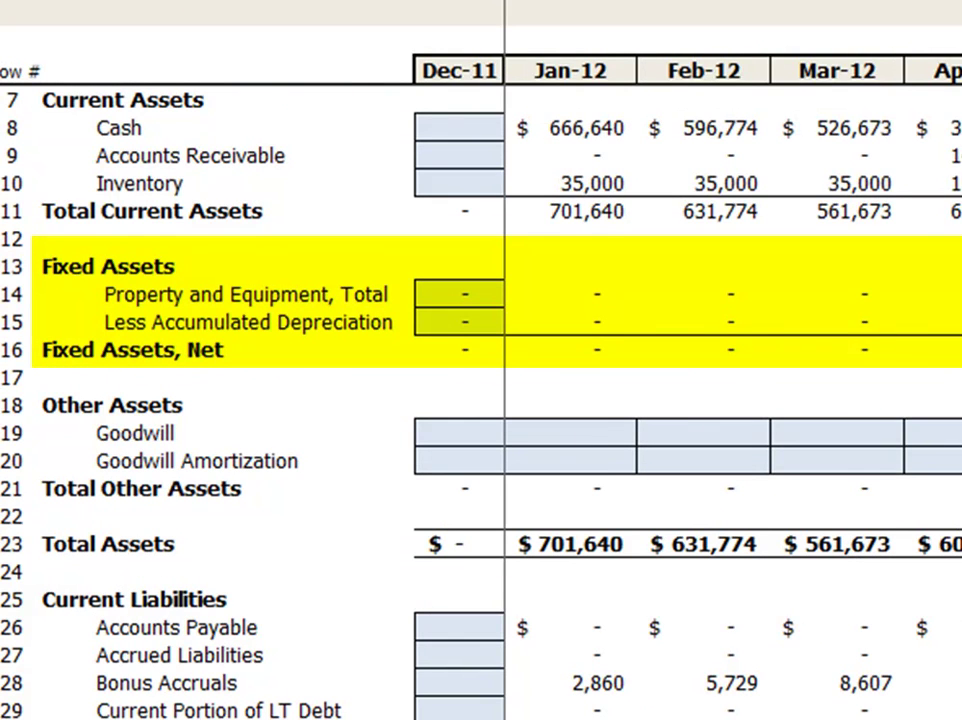
# Examine the monthly Fixed Assets lines on the Balance Sheet and the operating expense rows on the Income Statement.
pyautogui.hscroll(6, 733, 400)
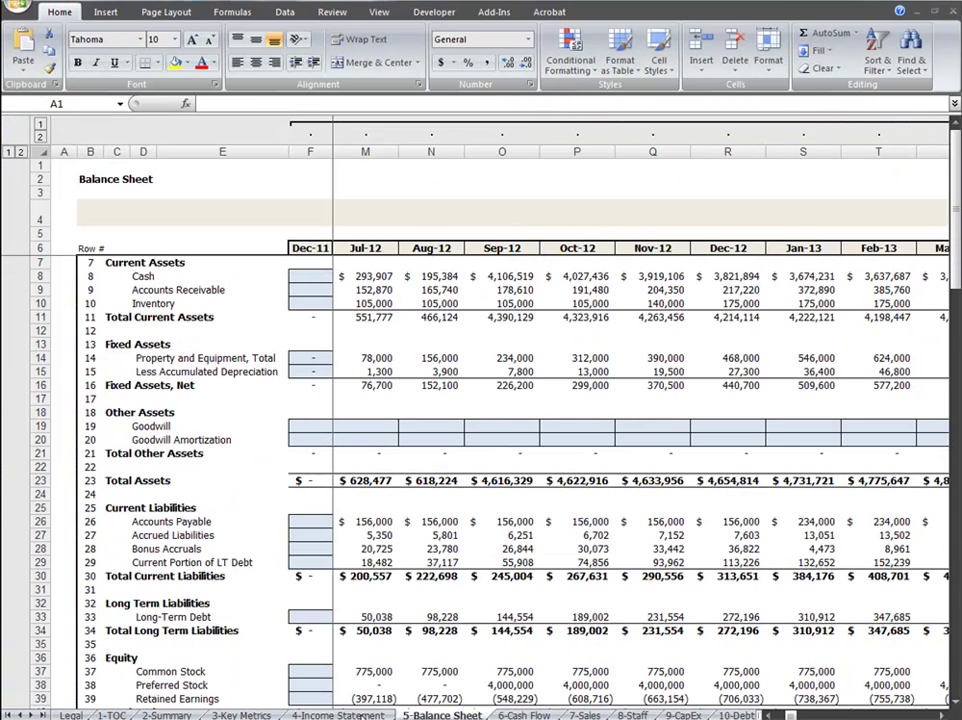
pyautogui.click(360, 715)
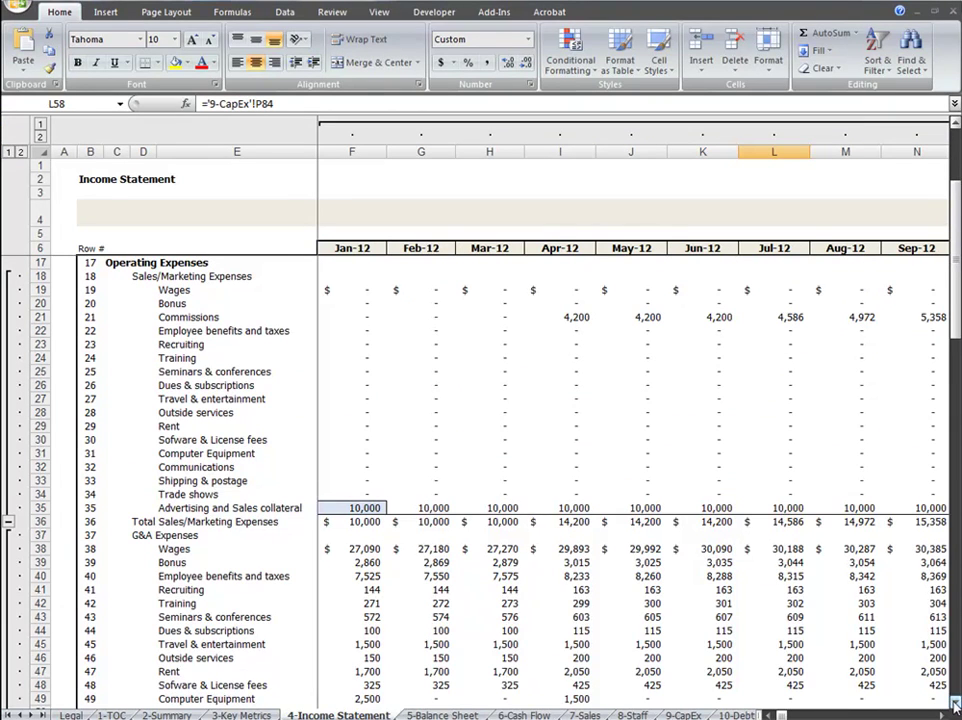
pyautogui.moveTo(955, 704); pyautogui.dragTo(955, 704)
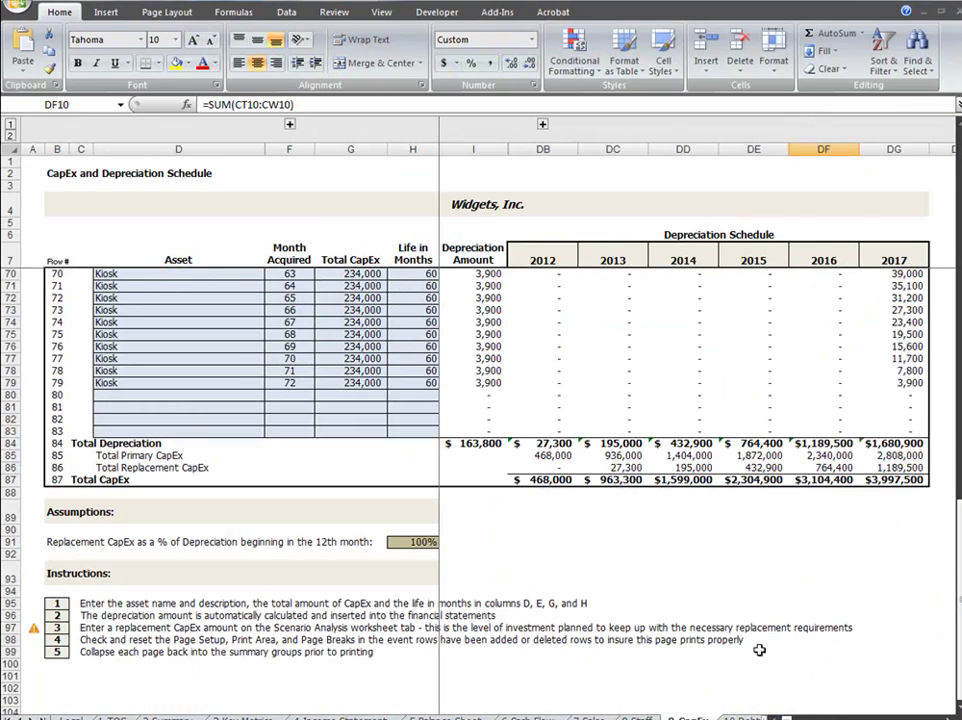
# Review the CapEx schedule's total rows and the Balance Sheet's Fixed Assets lines across the 2012 and 2013 months.
pyautogui.moveTo(952, 565); pyautogui.dragTo(951, 527)
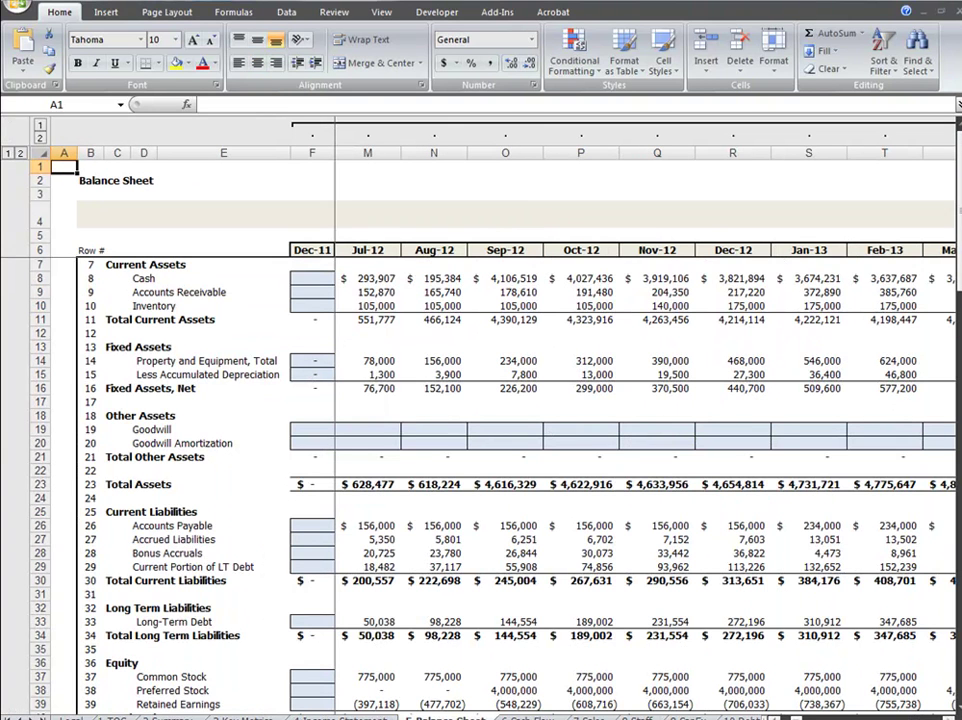
pyautogui.hscroll(1, 645, 435)
pyautogui.hscroll(12, 645, 430)
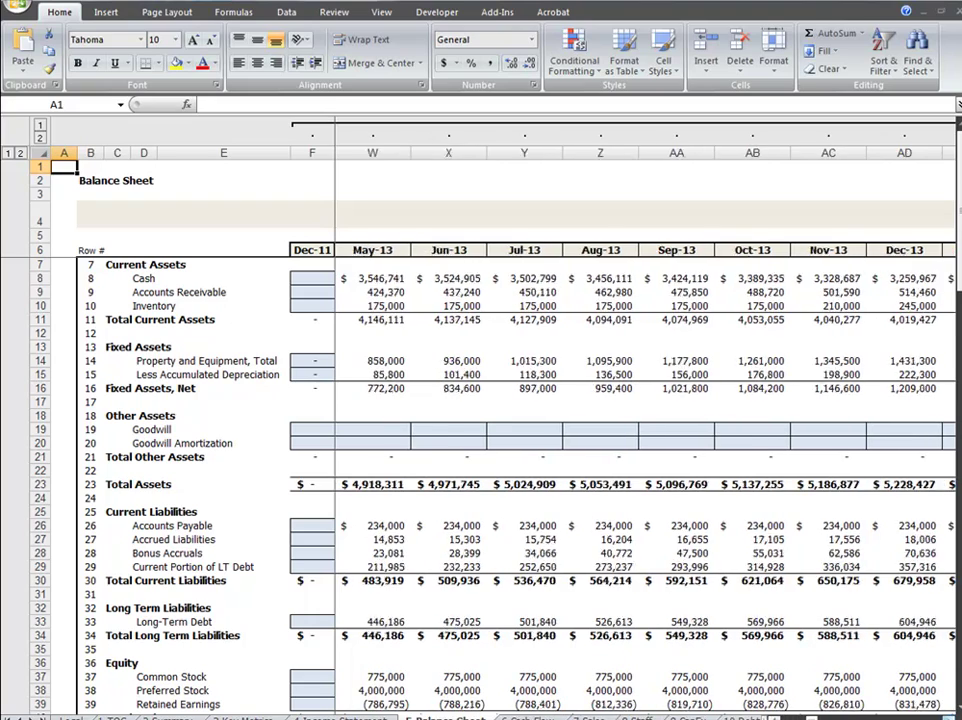
pyautogui.hscroll(-19, 645, 430)
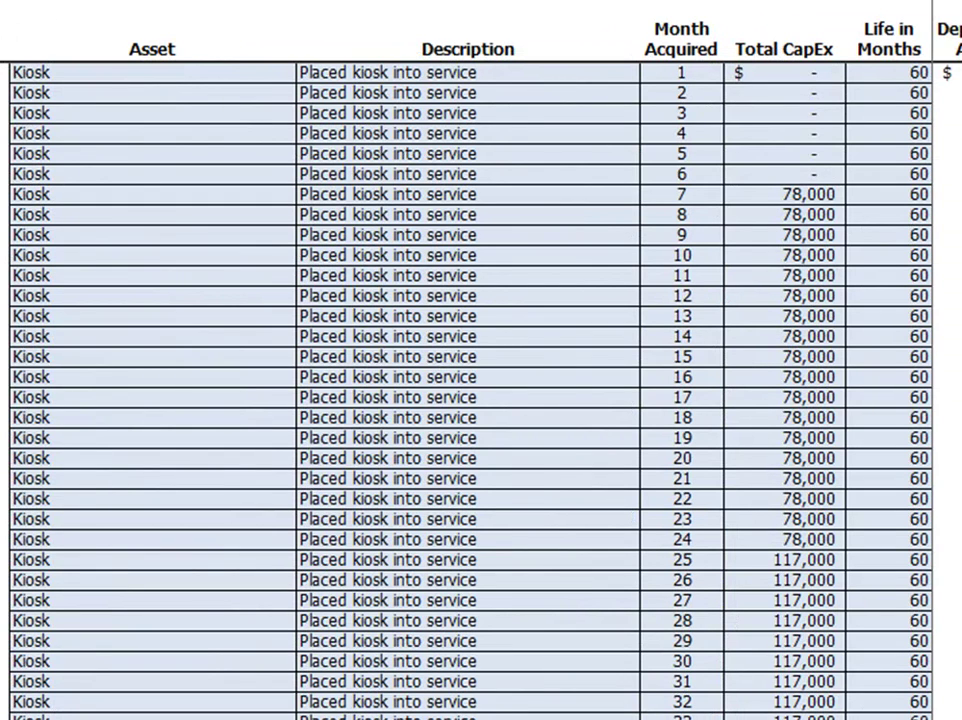
# Review the asset, description, month acquired, Total CapEx and life columns for all kiosk entries in the CapEx schedule.
pyautogui.scroll(-3, 480, 390)
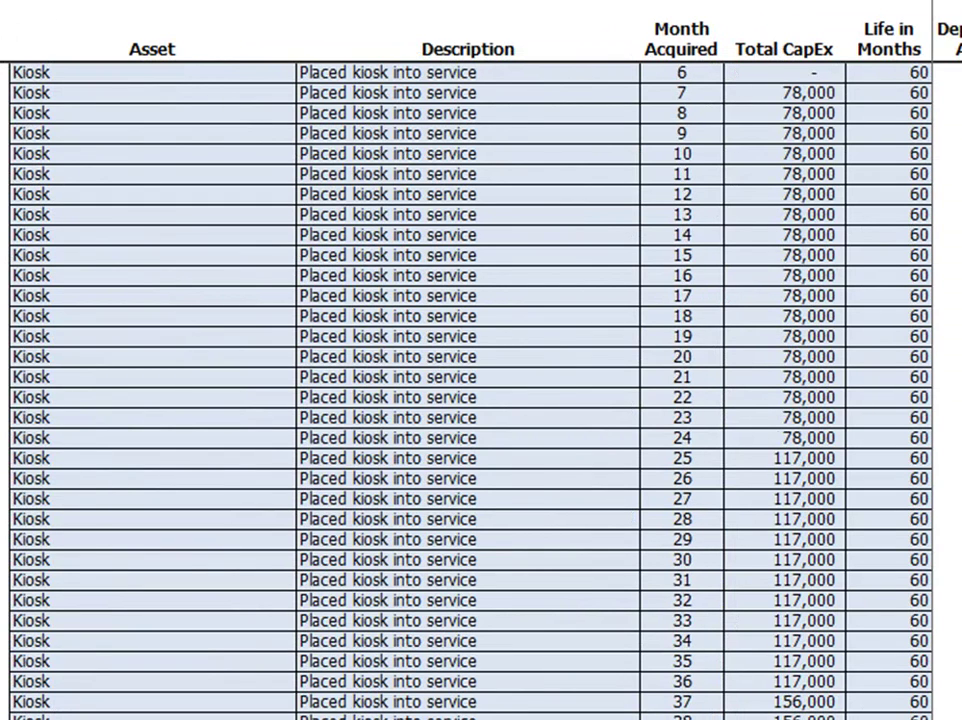
pyautogui.scroll(-3, 480, 390)
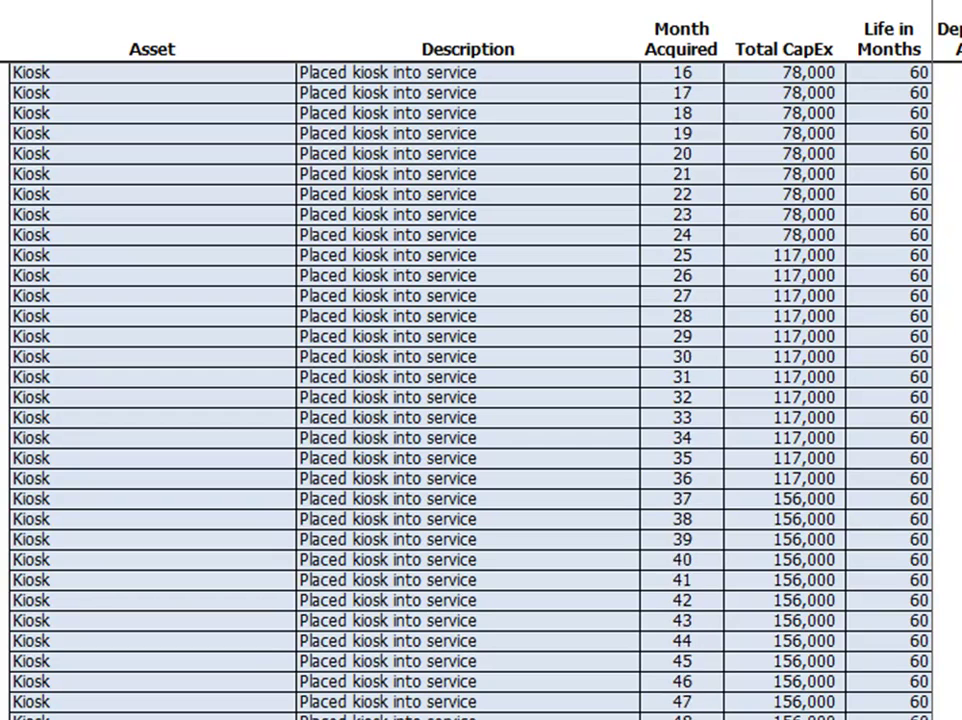
pyautogui.scroll(-3, 480, 390)
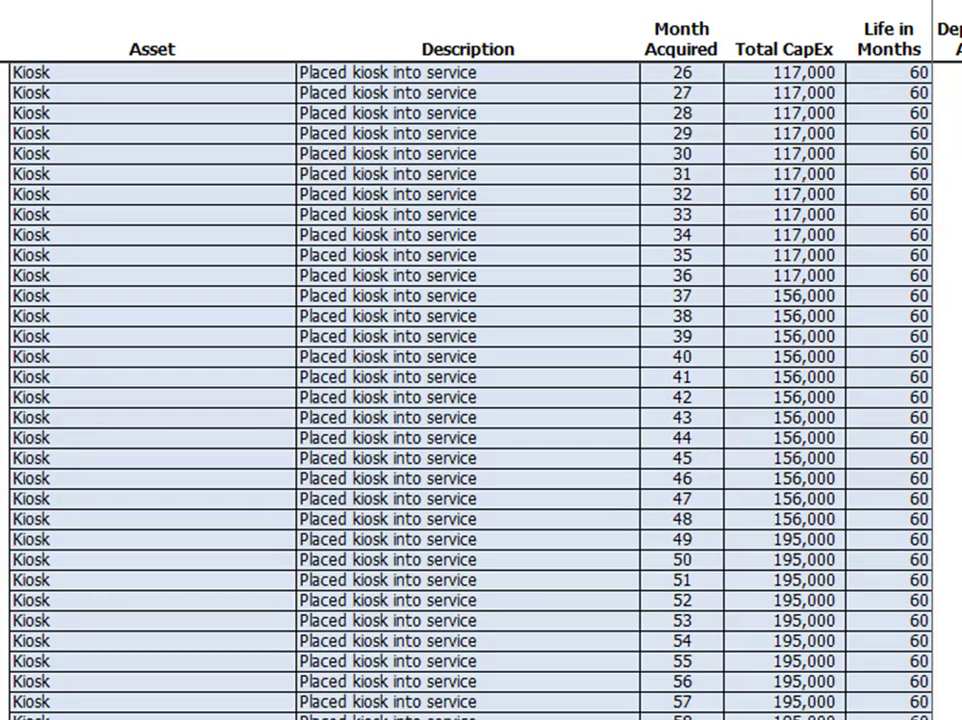
pyautogui.scroll(-3, 480, 390)
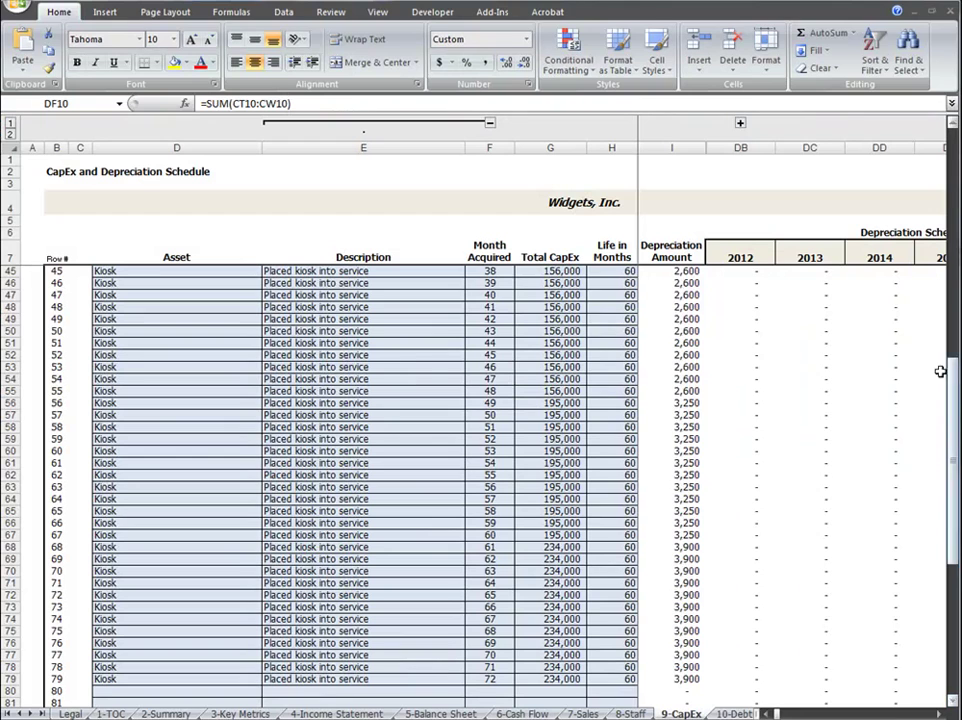
pyautogui.moveTo(953, 386); pyautogui.dragTo(941, 131)
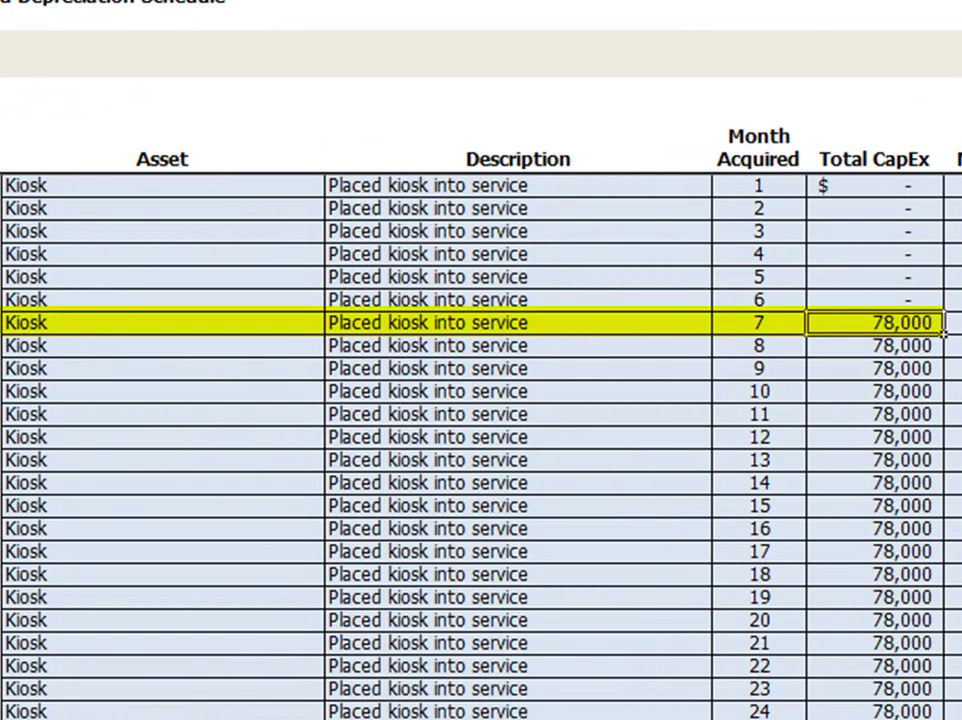
# Trace the month 7 kiosk purchase along row 14, from its Total CapEx through the monthly depreciation columns past Jul-13.
pyautogui.press('Right')
pyautogui.press('Right')
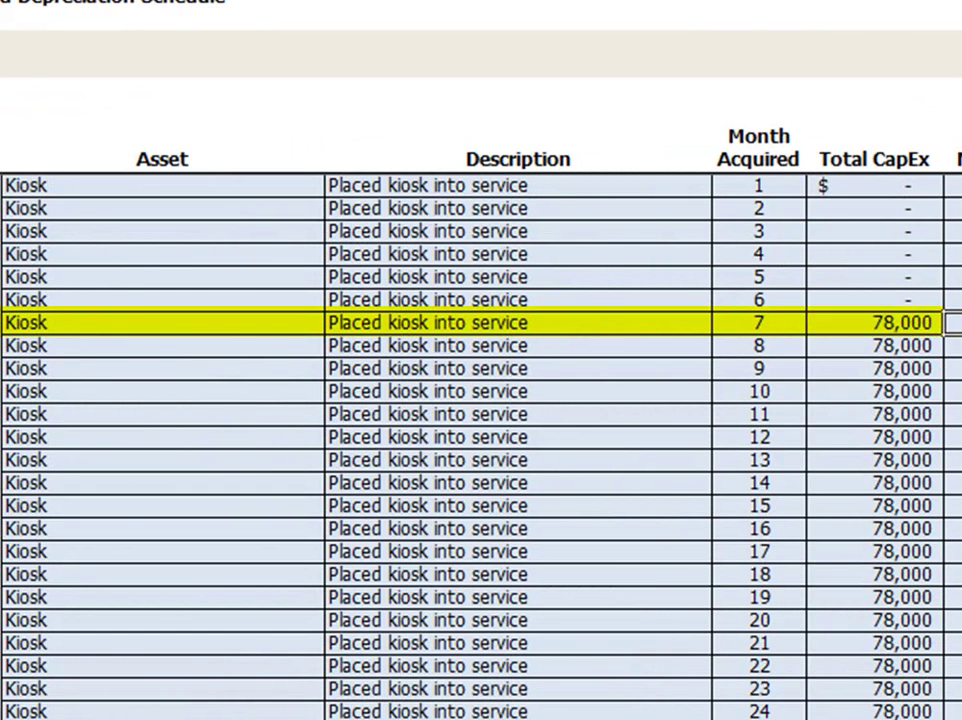
pyautogui.press('Left')
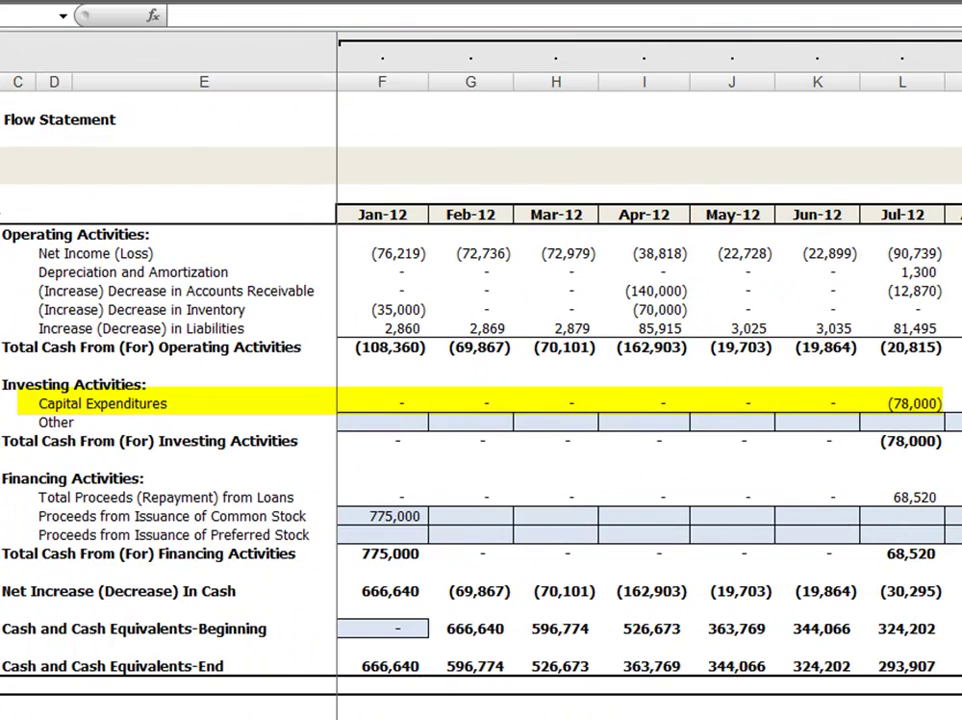
pyautogui.press('Right')
pyautogui.press('Right')
pyautogui.press('Right')
pyautogui.press('Right')
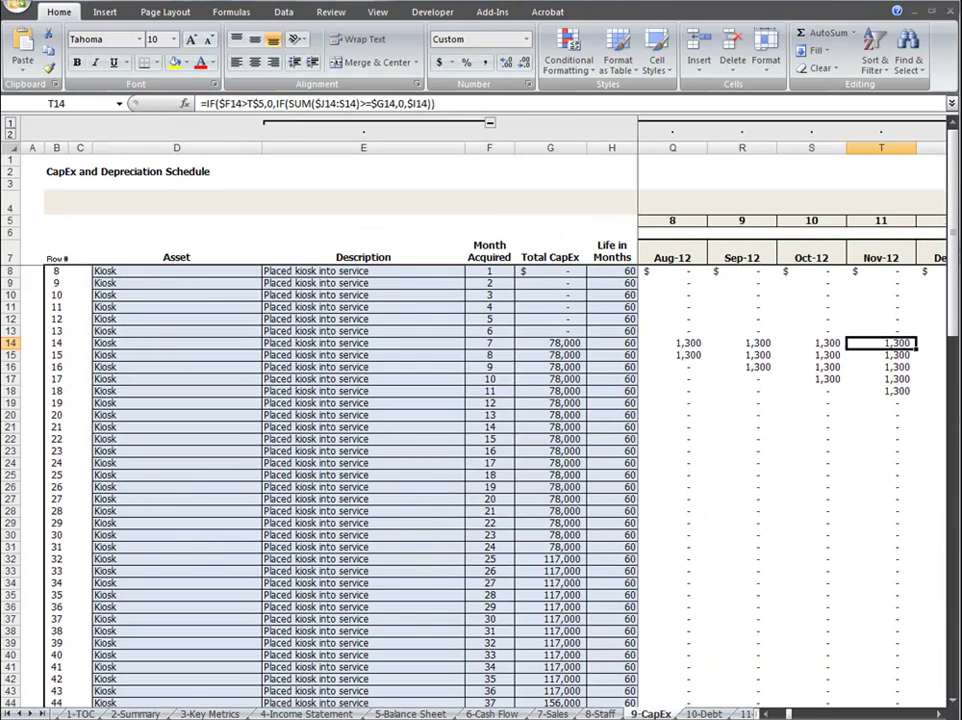
pyautogui.press('Right')
pyautogui.press('Right')
pyautogui.press('Right')
pyautogui.press('Right')
pyautogui.press('Right')
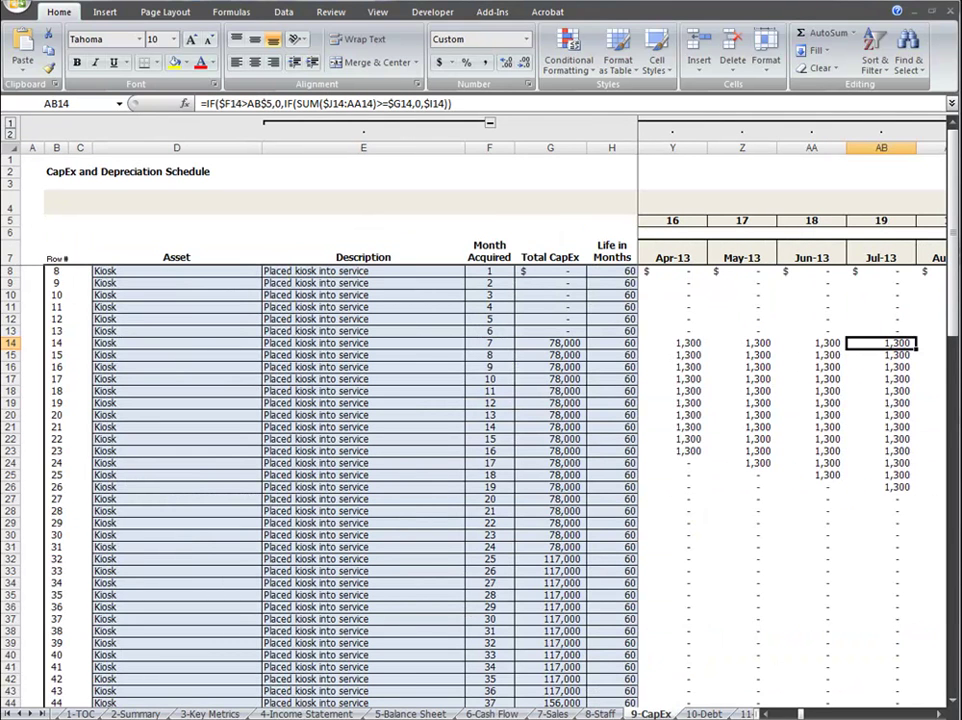
pyautogui.press('Right')
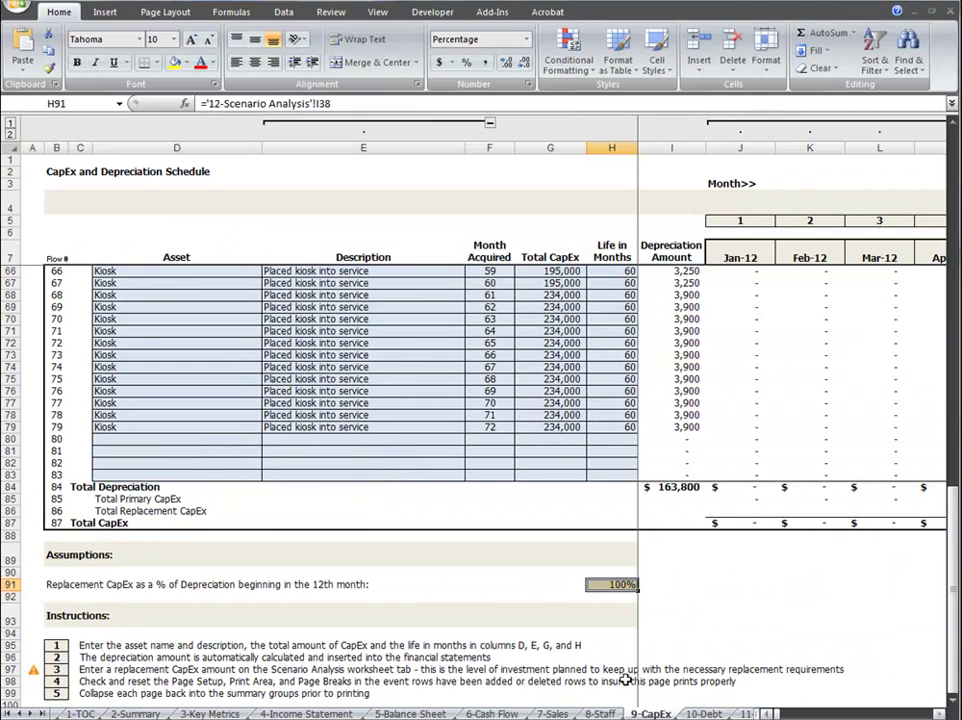
# Follow the Total Replacement CapEx line in row 86 across the monthly columns to Aug-14.
pyautogui.click(200, 412)
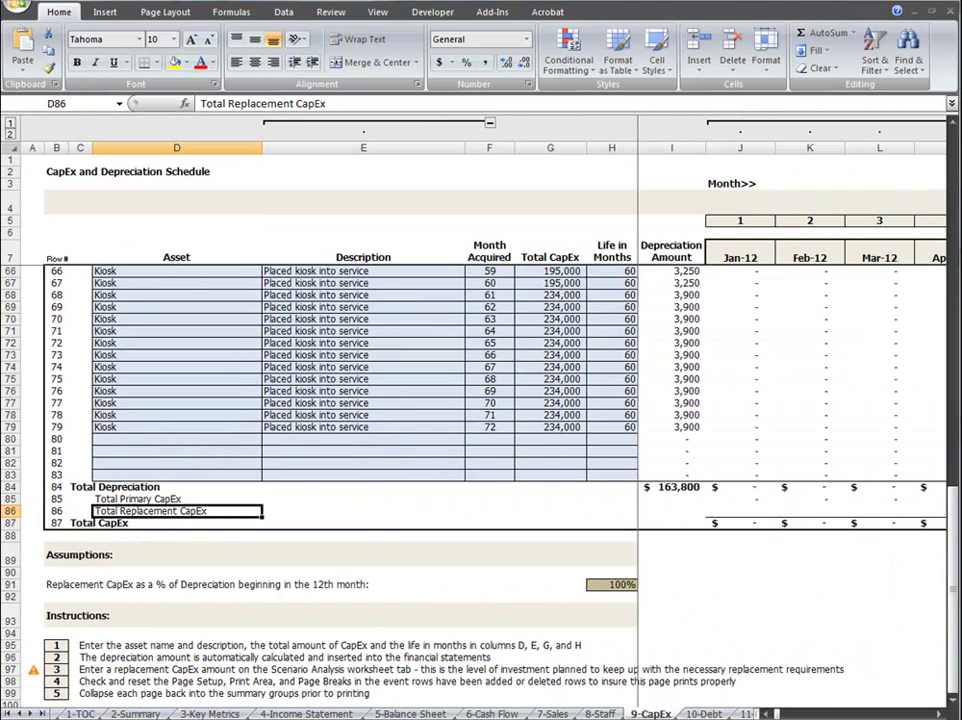
pyautogui.press('Right')
pyautogui.press('Right')
pyautogui.press('Right')
pyautogui.press('Right')
pyautogui.press('Right')
pyautogui.press('Right')
pyautogui.press('Right')
pyautogui.press('Right')
pyautogui.press('Right')
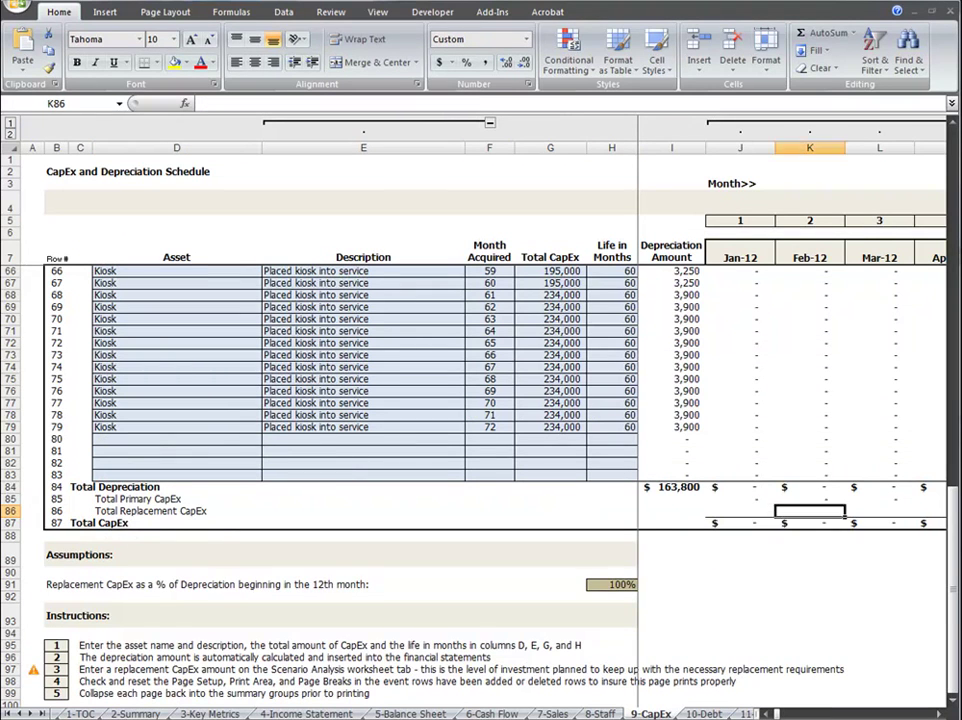
pyautogui.press('Right')
pyautogui.press('Right')
pyautogui.press('Right')
pyautogui.press('Right')
pyautogui.press('Right')
pyautogui.press('Right')
pyautogui.press('Right')
pyautogui.press('Right')
pyautogui.press('Right')
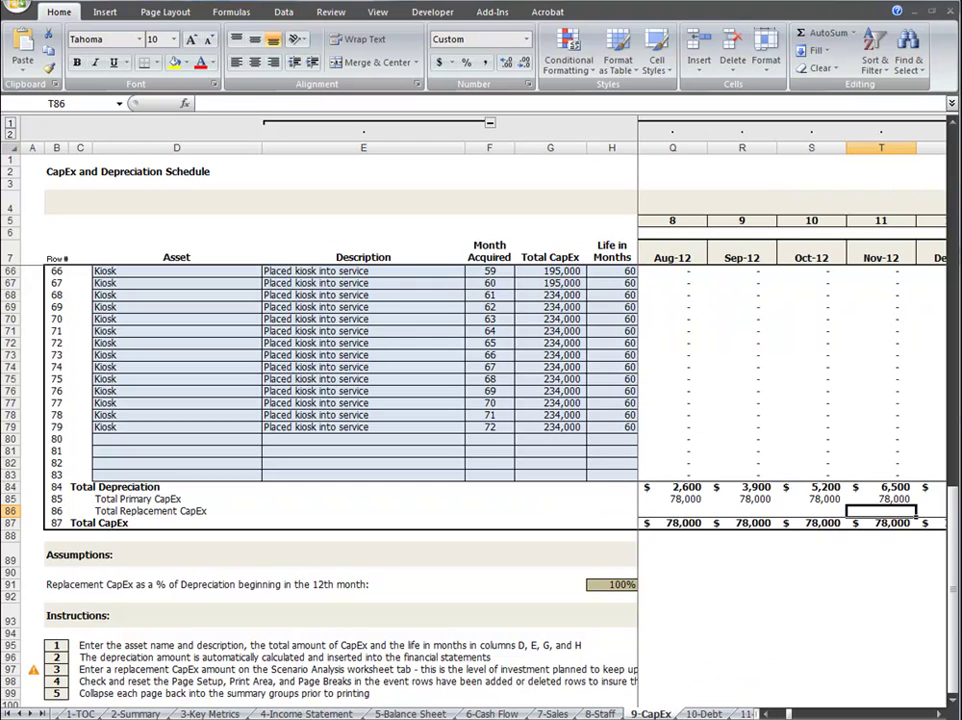
pyautogui.press('Right')
pyautogui.press('Right')
pyautogui.press('Right')
pyautogui.press('Right')
pyautogui.press('Right')
pyautogui.press('Right')
pyautogui.press('Right')
pyautogui.press('Right')
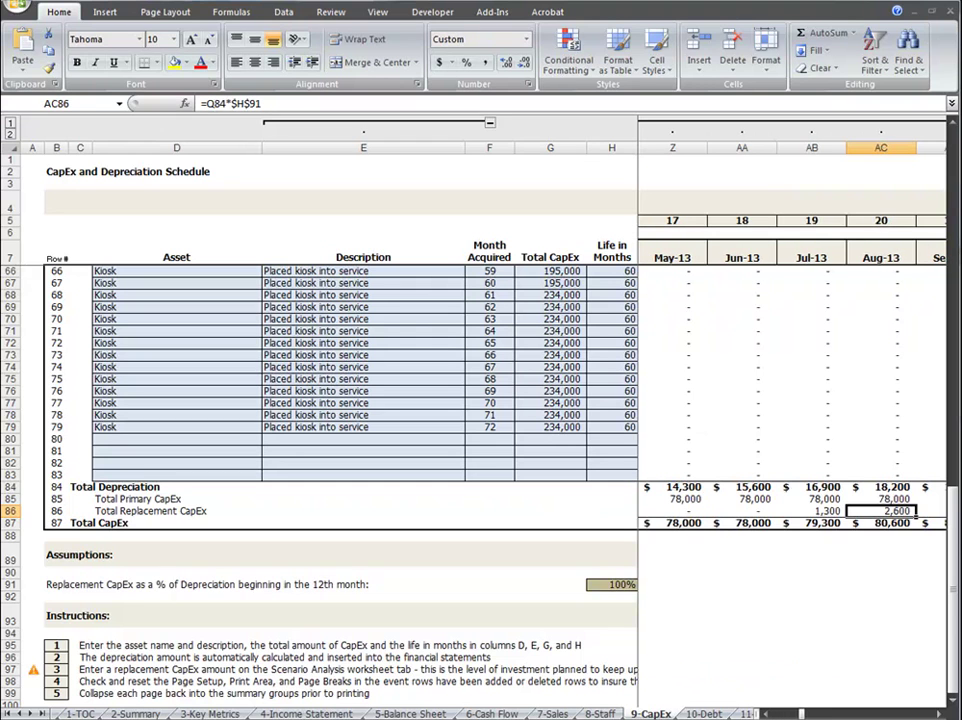
pyautogui.press('Right')
pyautogui.press('Right')
pyautogui.press('Right')
pyautogui.press('Right')
pyautogui.press('Right')
pyautogui.press('Right')
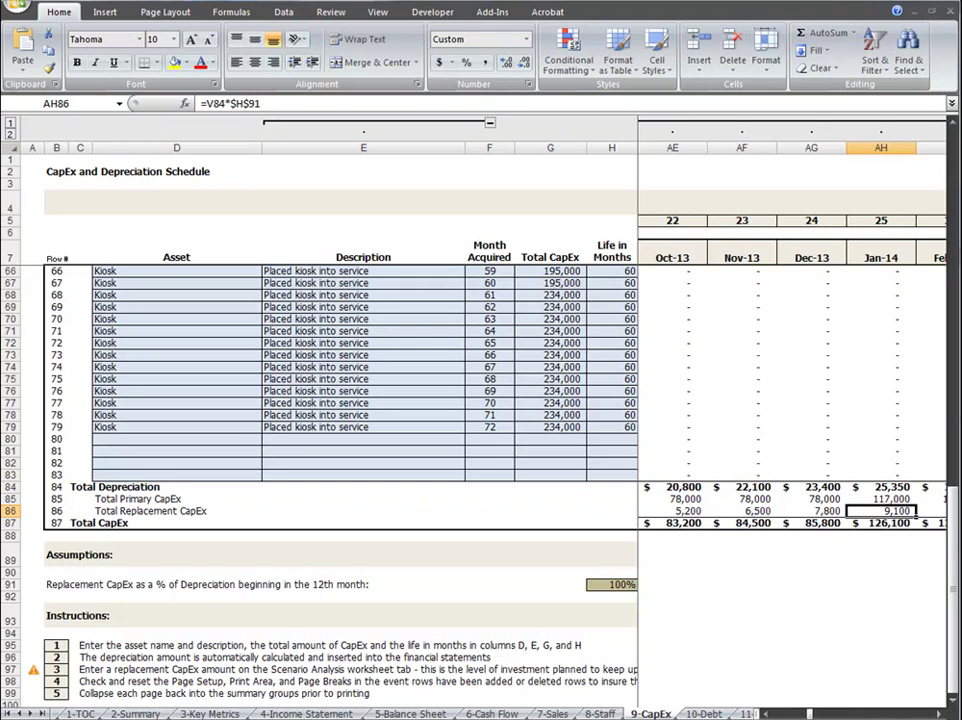
pyautogui.press('Right')
pyautogui.press('Right')
pyautogui.press('Right')
pyautogui.press('Right')
pyautogui.press('Right')
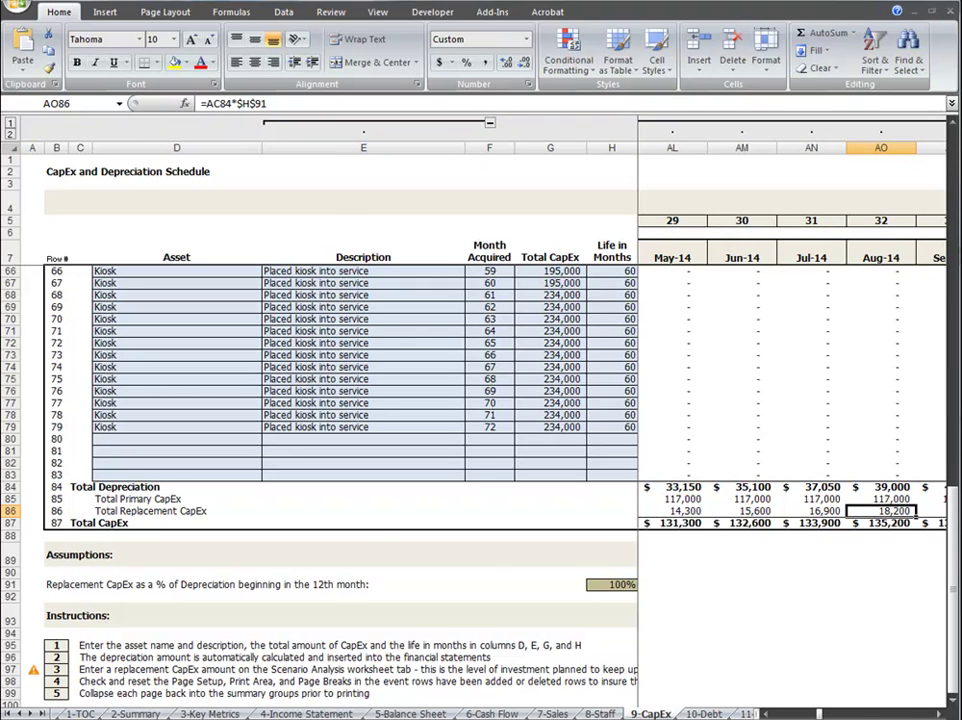
# On the 7-Sales sheet, step through the assumptions from Month of Initial Leased Kiosk Placement to Shipping/Unit.
pyautogui.hotkey('ctrl', 'pageup')
pyautogui.hotkey('ctrl', 'pageup')
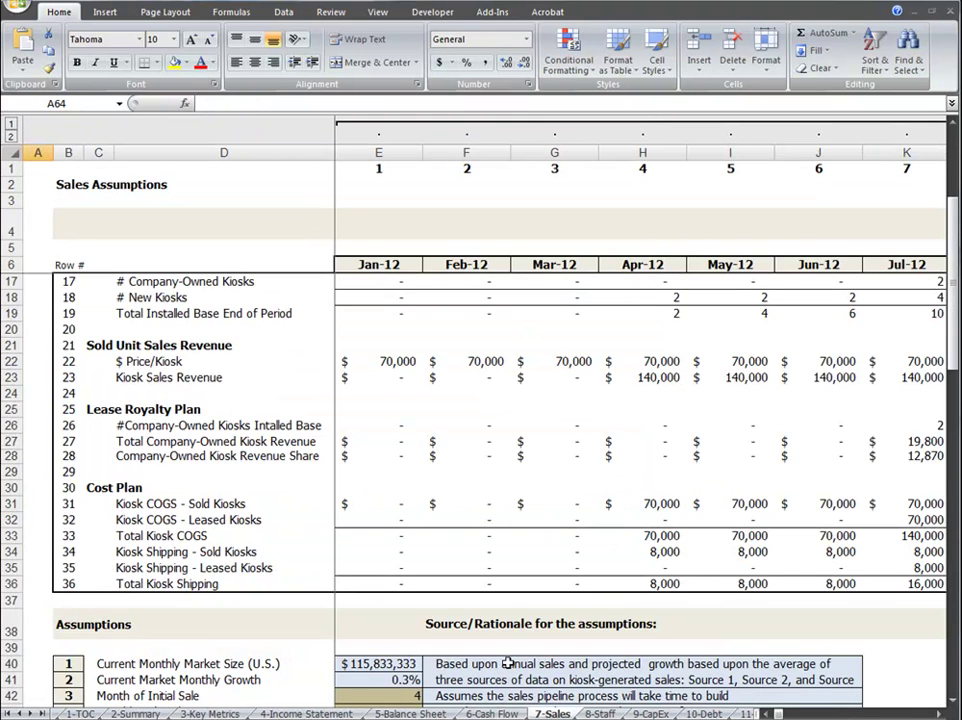
pyautogui.scroll(-10, 508, 663)
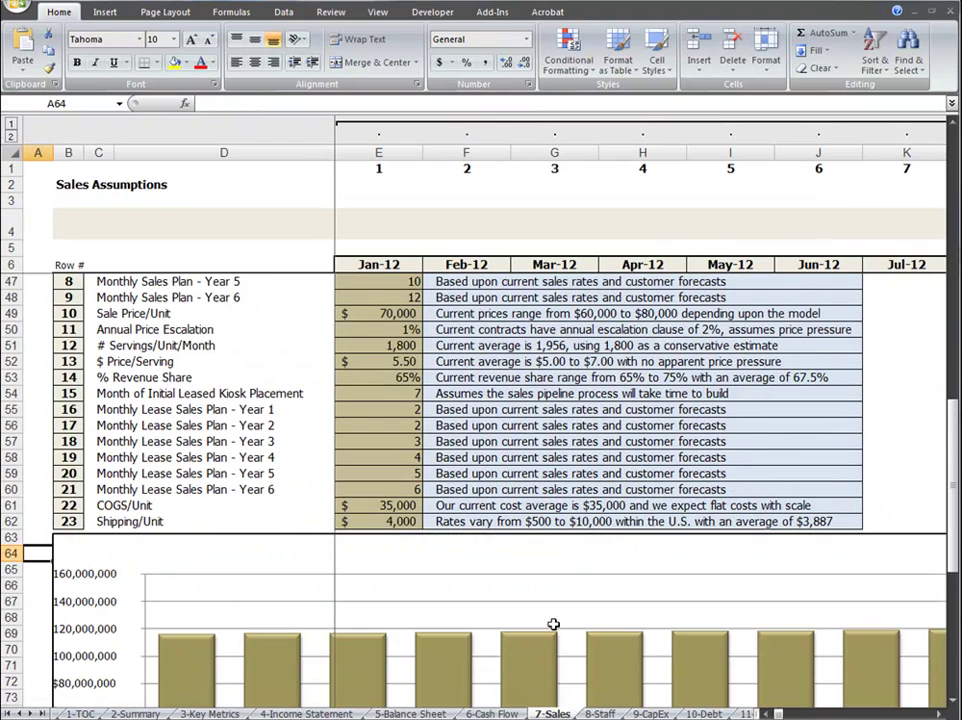
pyautogui.click(400, 394)
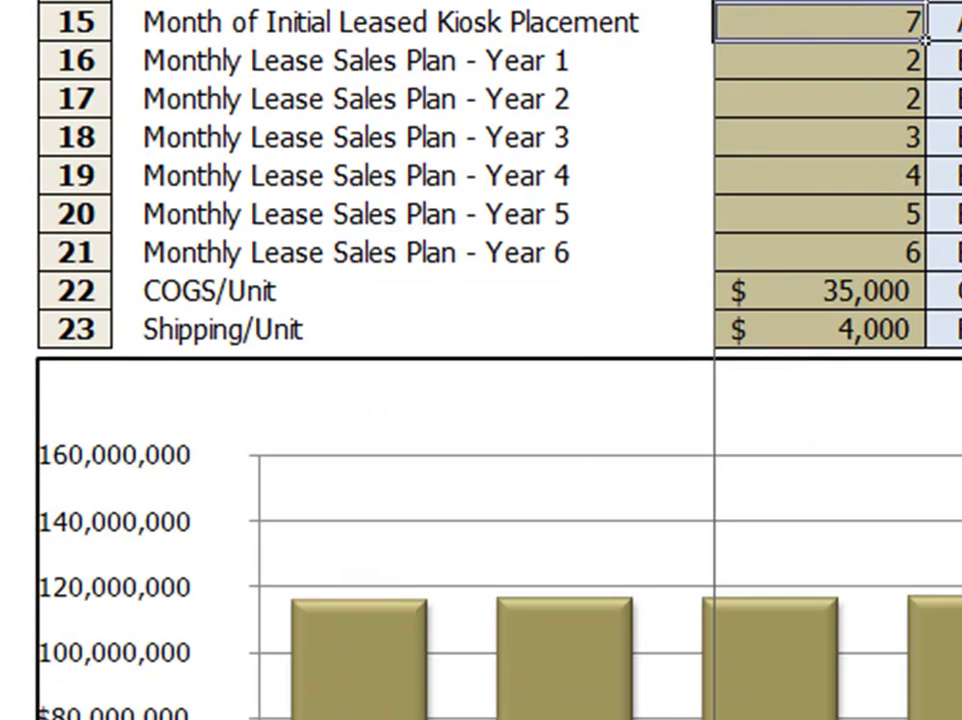
pyautogui.press('Down')
pyautogui.press('Down')
pyautogui.press('Down')
pyautogui.press('Down')
pyautogui.press('Down')
pyautogui.press('Down')
pyautogui.press('Down')
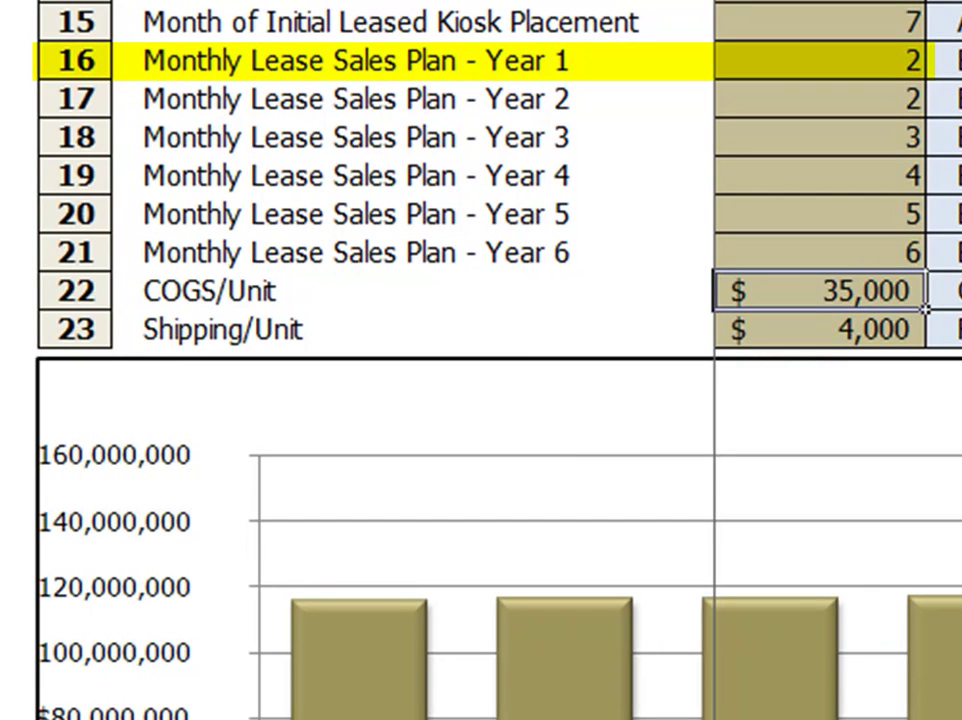
pyautogui.press('Down')
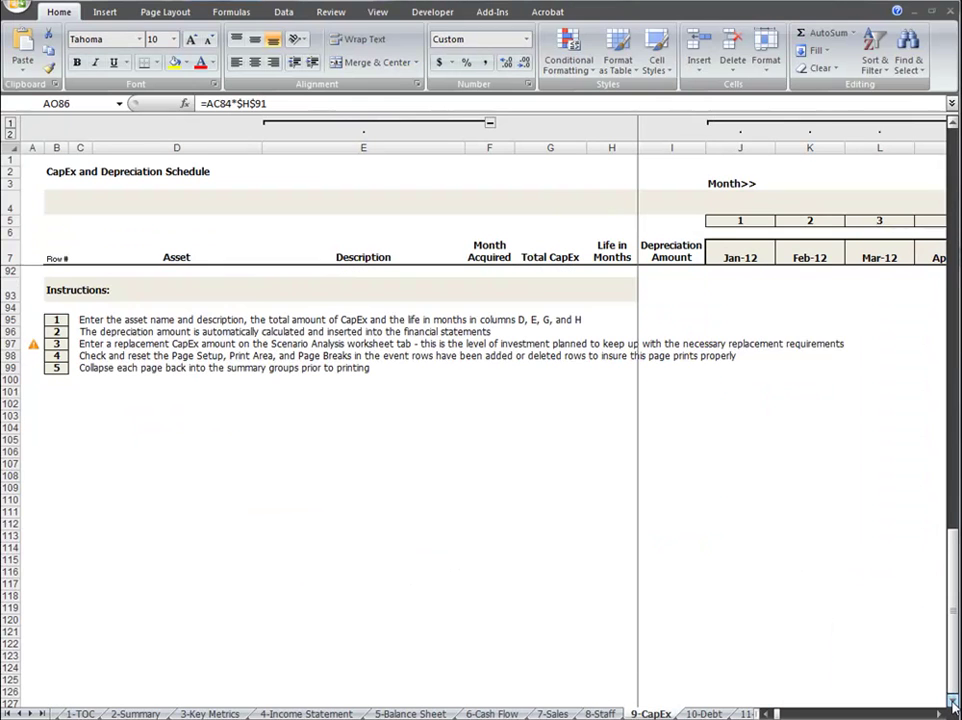
# Read the instructions below the schedule on the 9-CapEx sheet.
pyautogui.click(953, 703)
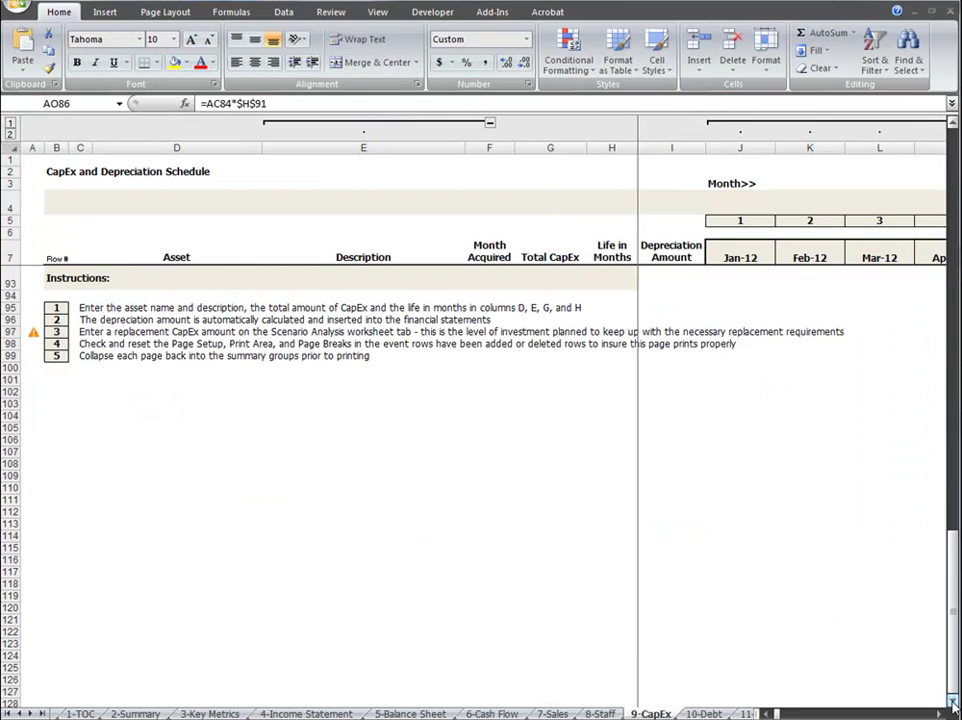